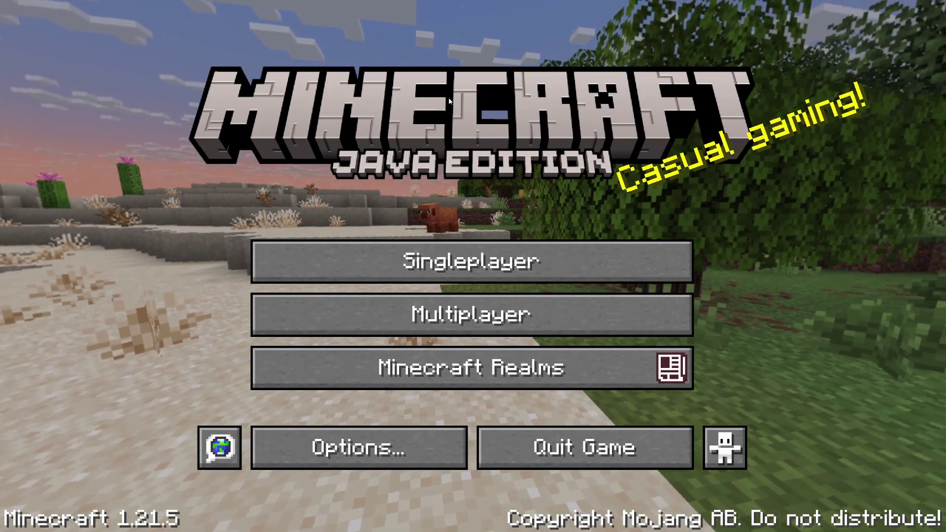
Quit Minecraft, switch to Chrome and search Google for "sodium minecraft".
left_click(590, 437)
left_click(545, 522)
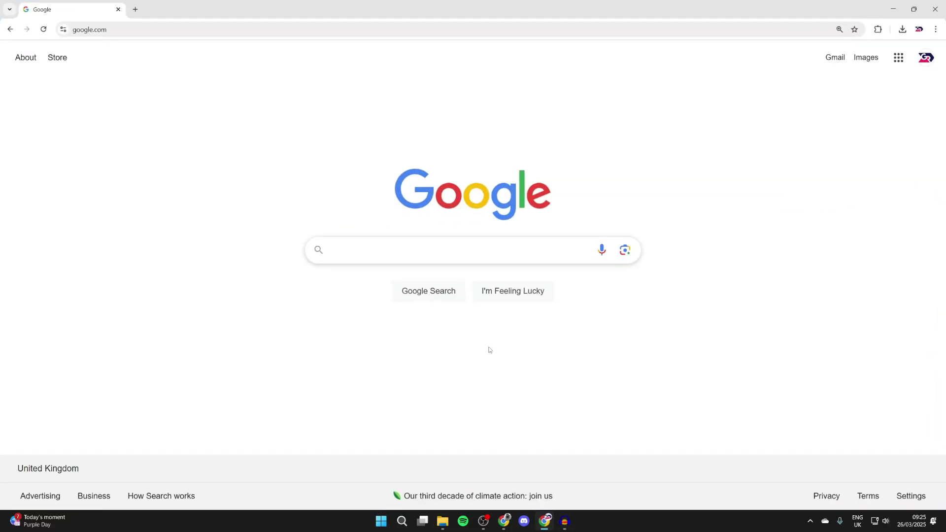
type("soidum m")
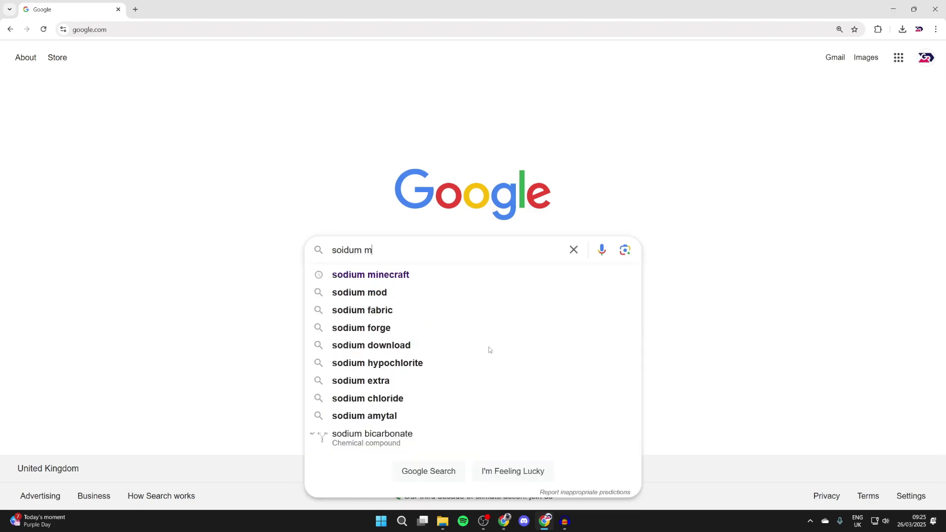
type("inecraft")
key("BackSpace")
key("BackSpace")
key("BackSpace")
key("BackSpace")
key("BackSpace")
key("BackSpace")
key("BackSpace")
key("BackSpace")
key("BackSpace")
key("BackSpace")
key("BackSpace")
key("BackSpace")
key("BackSpace")
key("BackSpace")
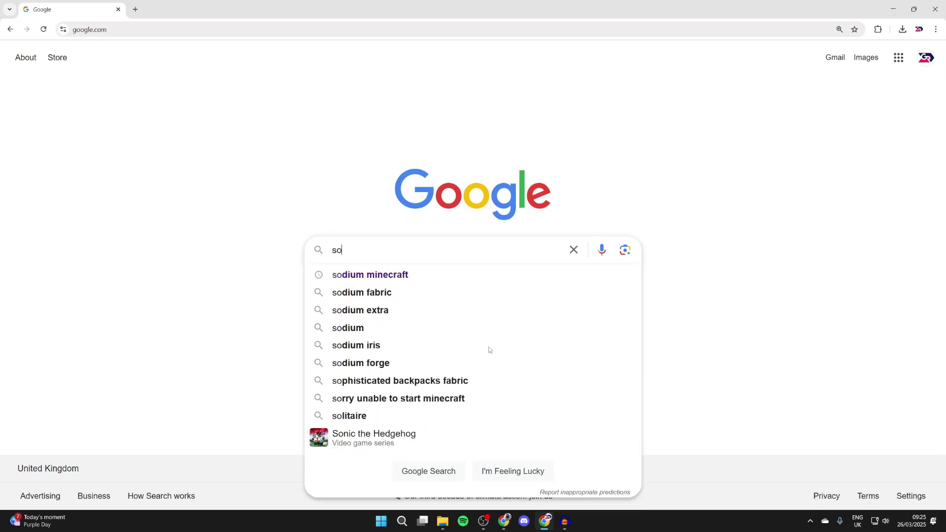
type("dium minecraft")
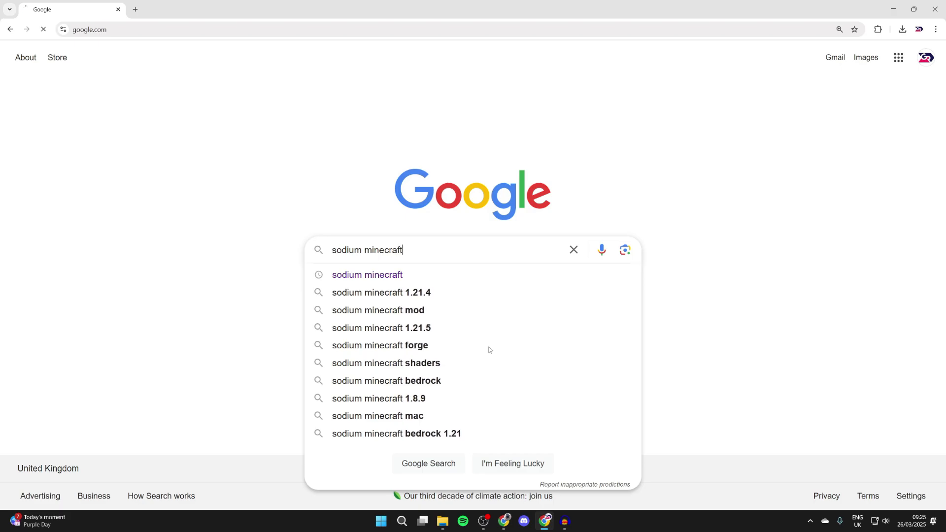
key("Return")
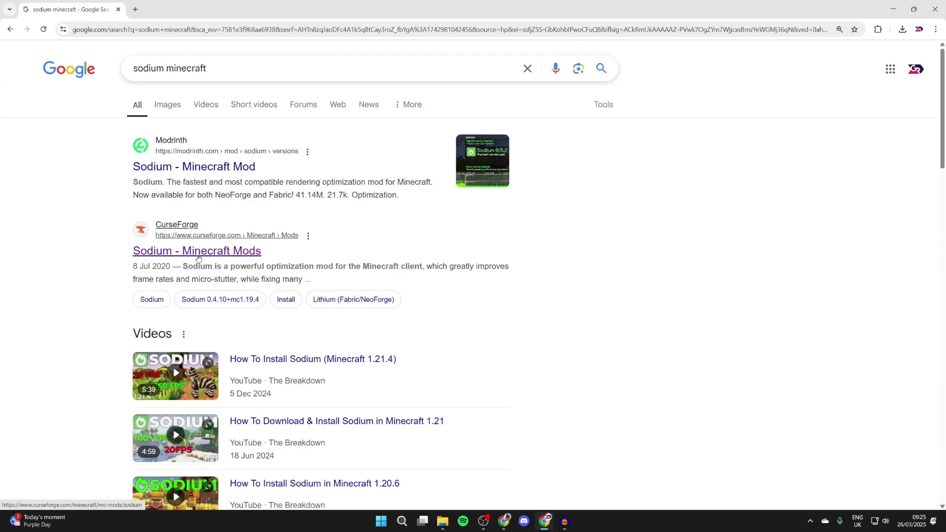
Download the Sodium 0.6.12 for Fabric file for game version 1.21.5 from the mod's CurseForge page.
left_click(197, 252)
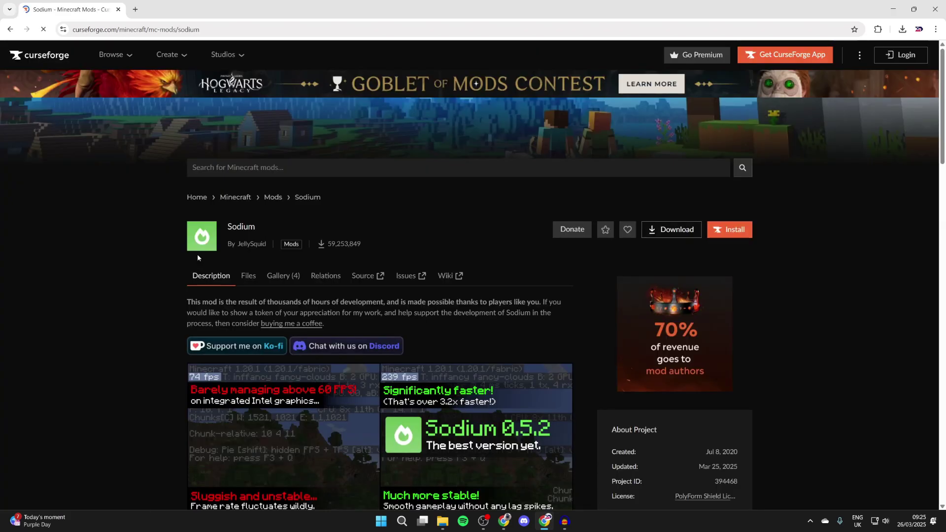
left_click(254, 276)
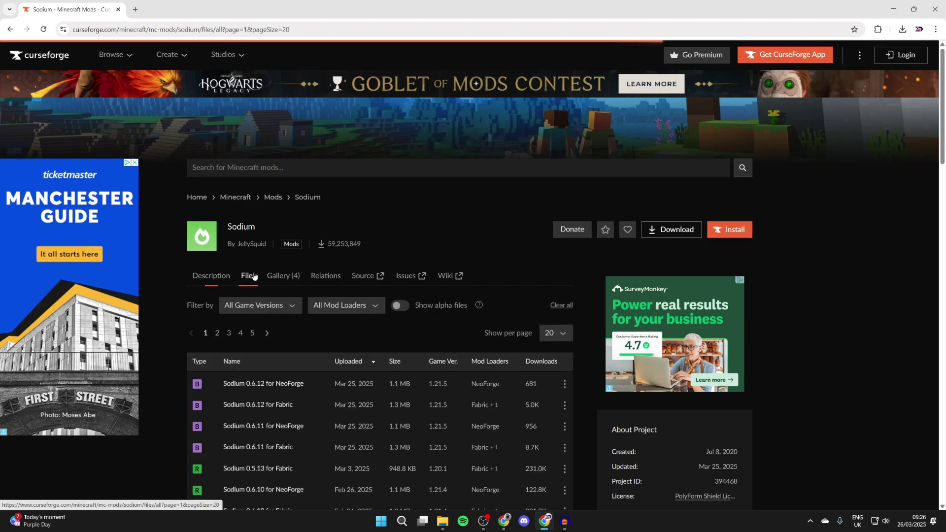
scroll(266, 281, "down", 1)
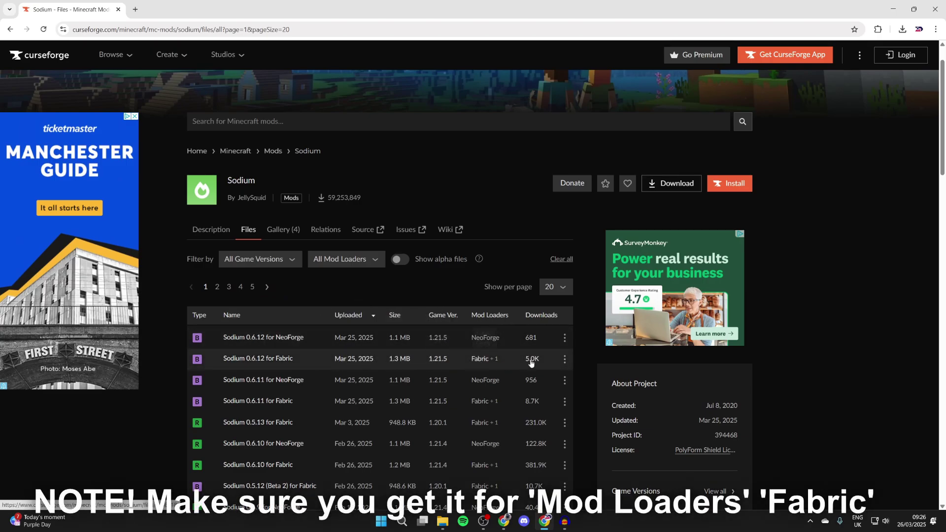
left_click(564, 358)
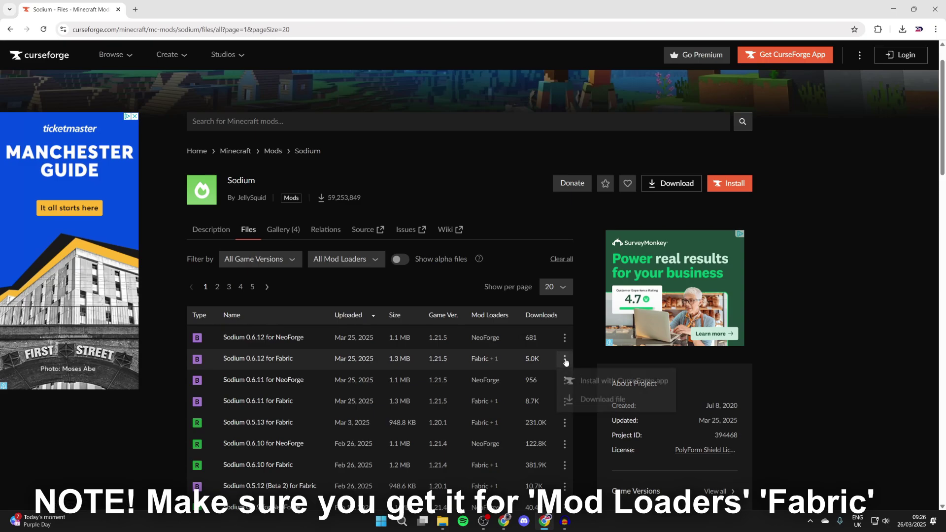
left_click(587, 405)
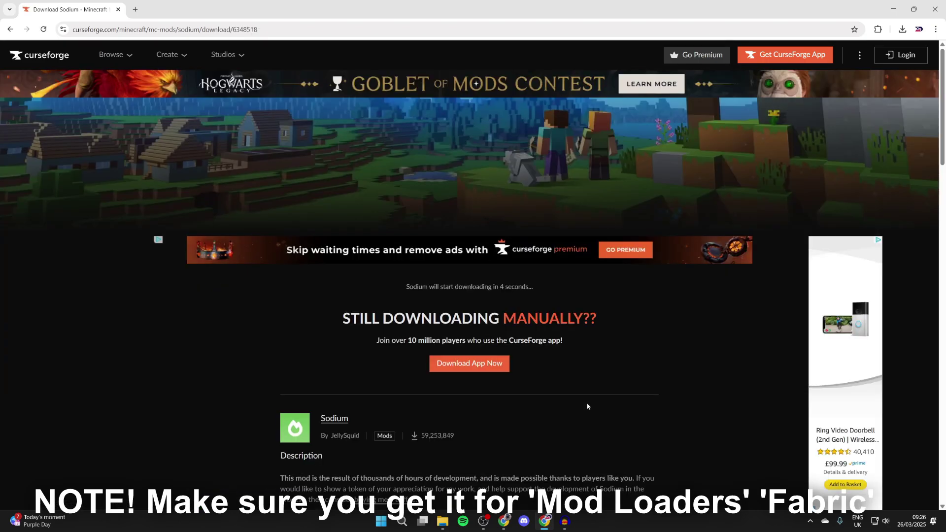
Return to the Google results and search for "minecraft fabric".
left_click(10, 30)
left_click(10, 30)
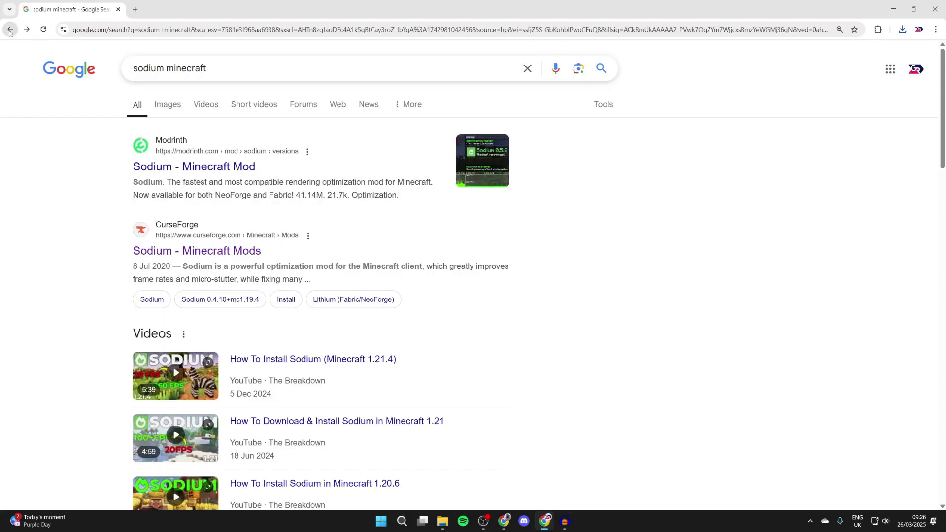
triple_click(169, 68)
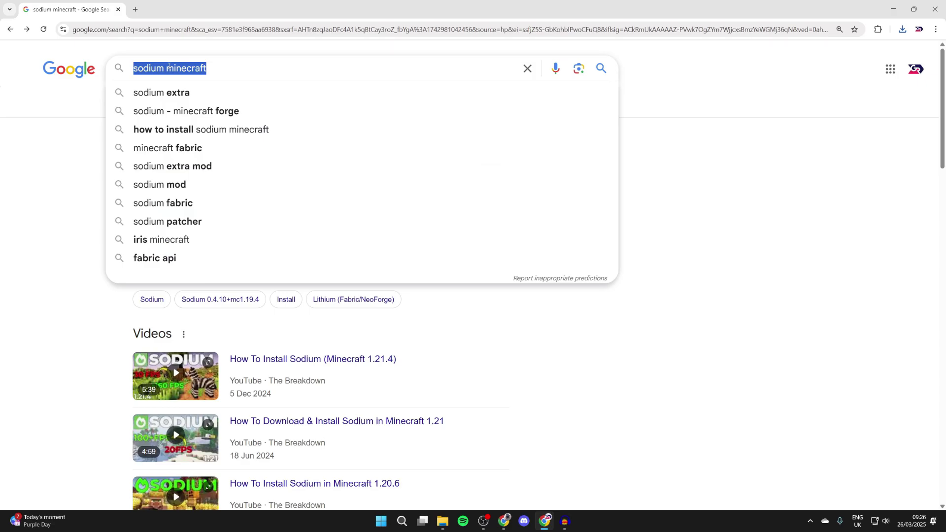
type("minecraft f")
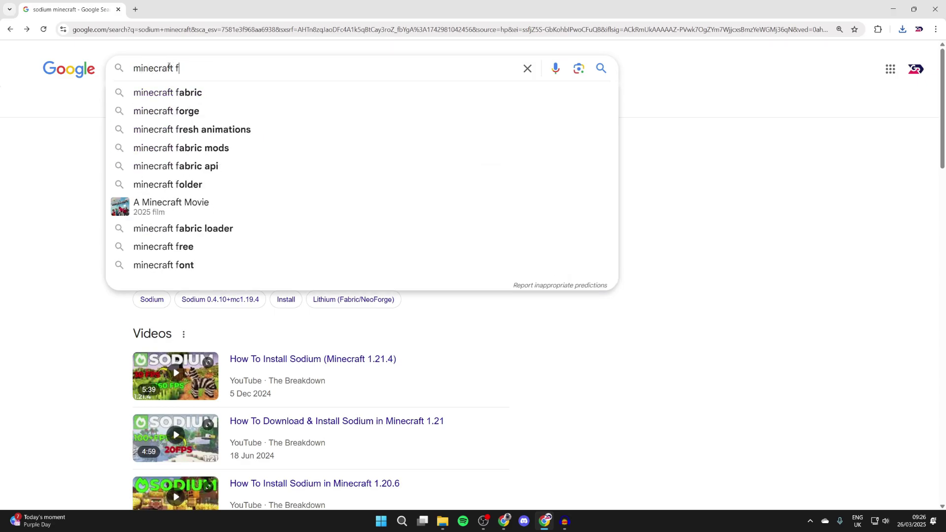
type("abric")
key("Return")
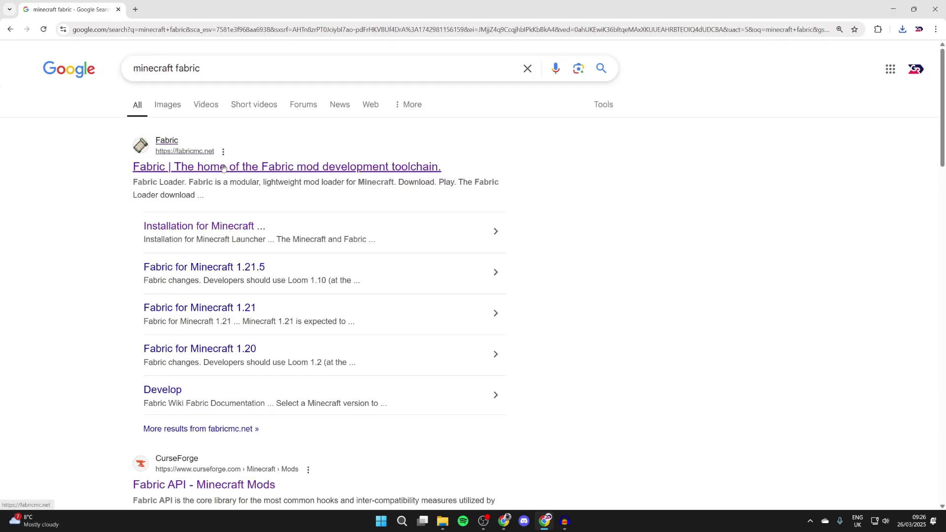
Download the Fabric installer for Windows from the official Fabric website.
left_click(223, 168)
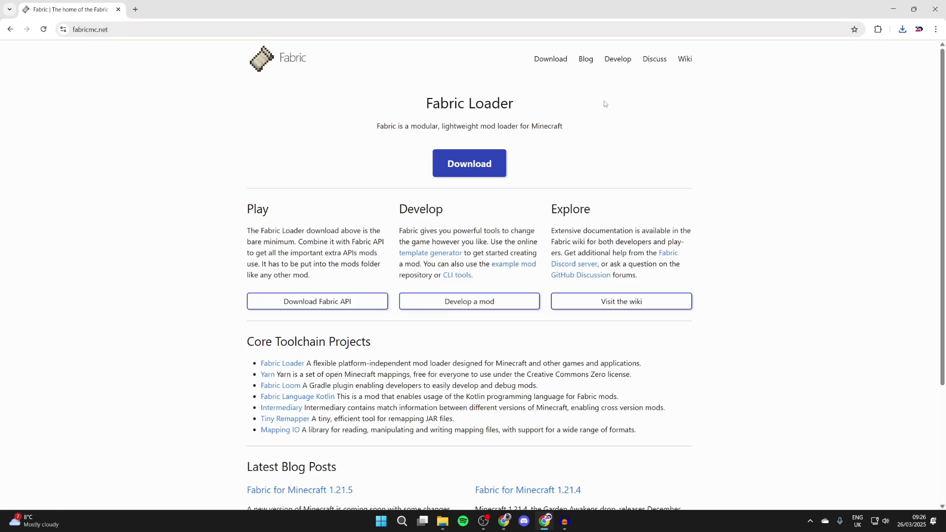
left_click(470, 162)
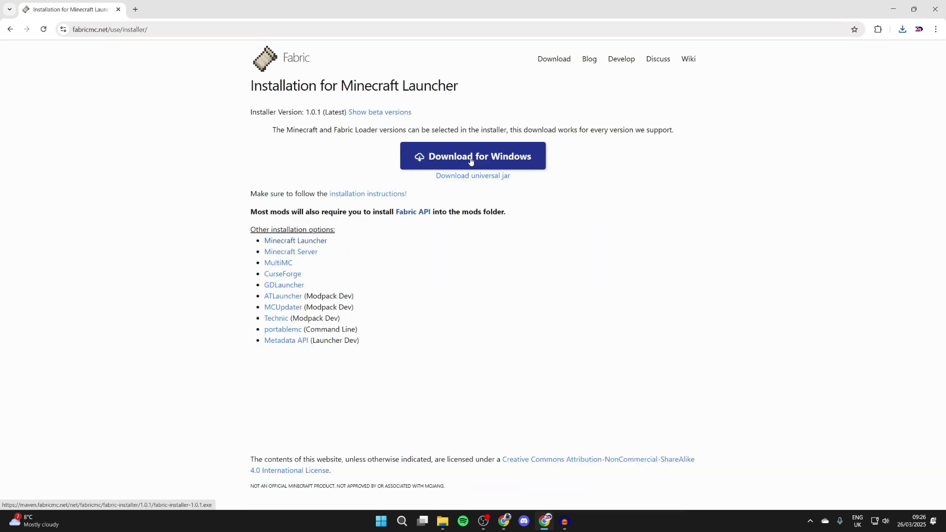
left_click(470, 161)
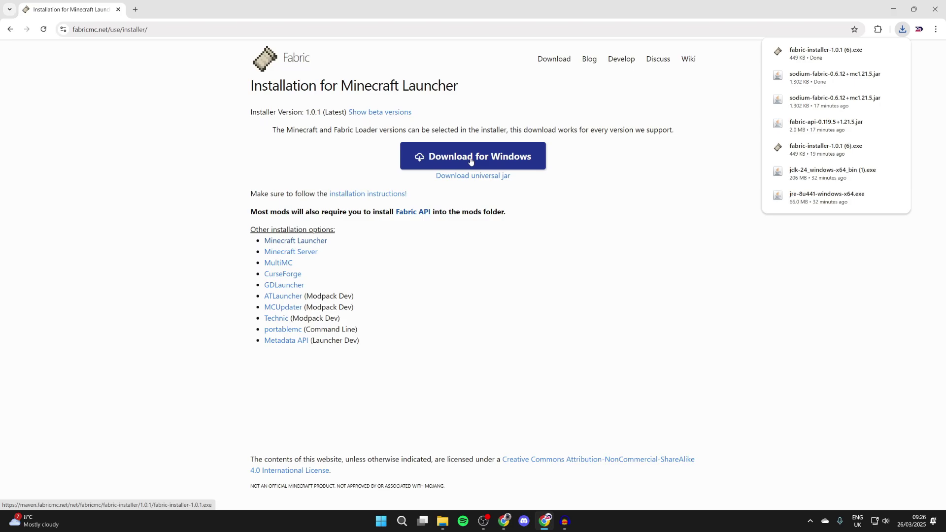
Follow the Fabric API link to CurseForge and download the [1.21.5] Fabric API 0.119.5+1.21.5 file.
left_click(417, 213)
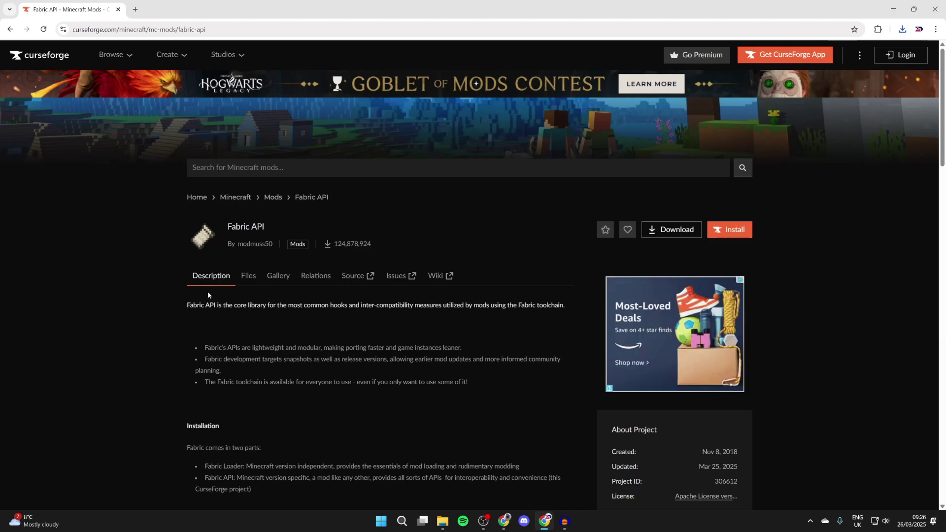
left_click(246, 285)
scroll(246, 286, "down", 2)
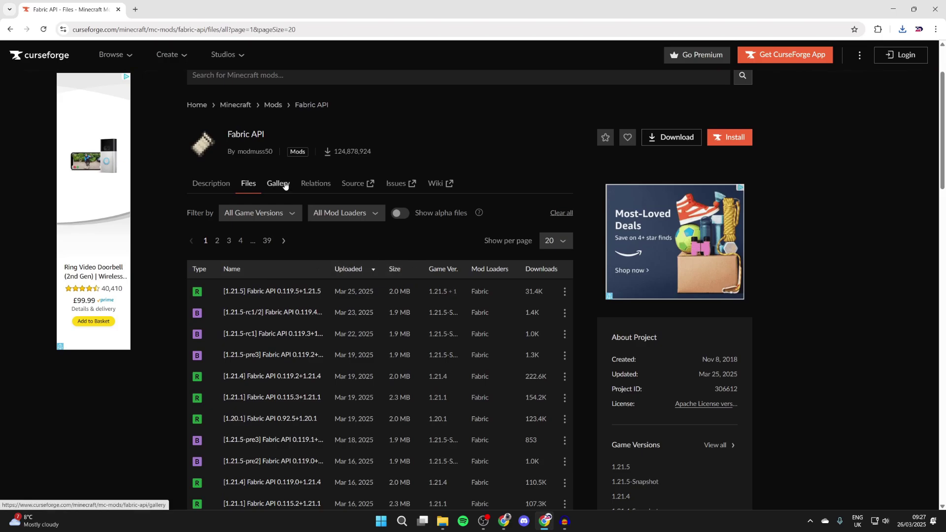
left_click(569, 294)
left_click(593, 333)
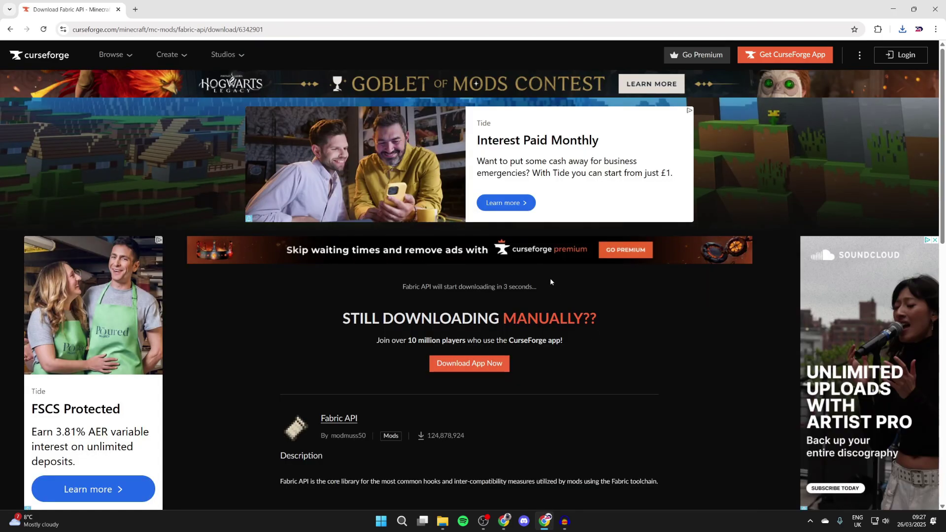
Look over the server hosting features on the open Apex Hosting page.
mouse_move(180, 2)
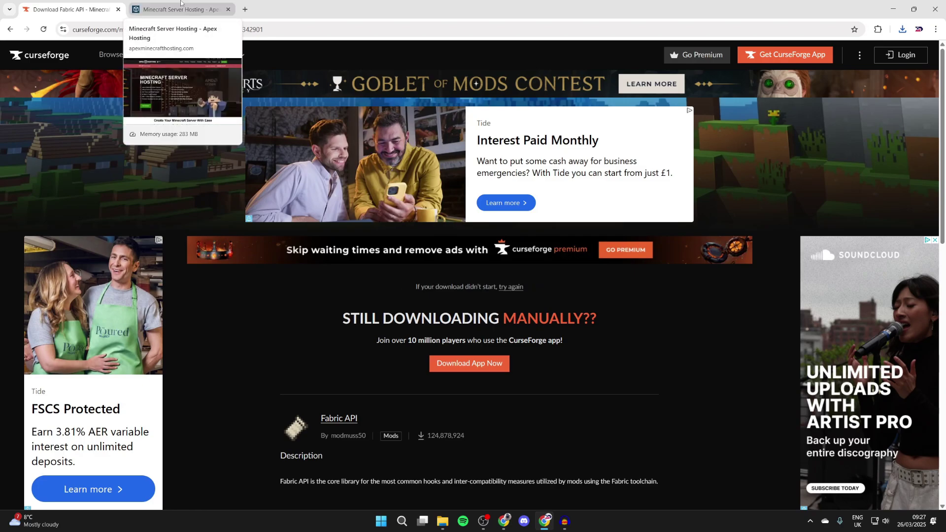
left_click(180, 2)
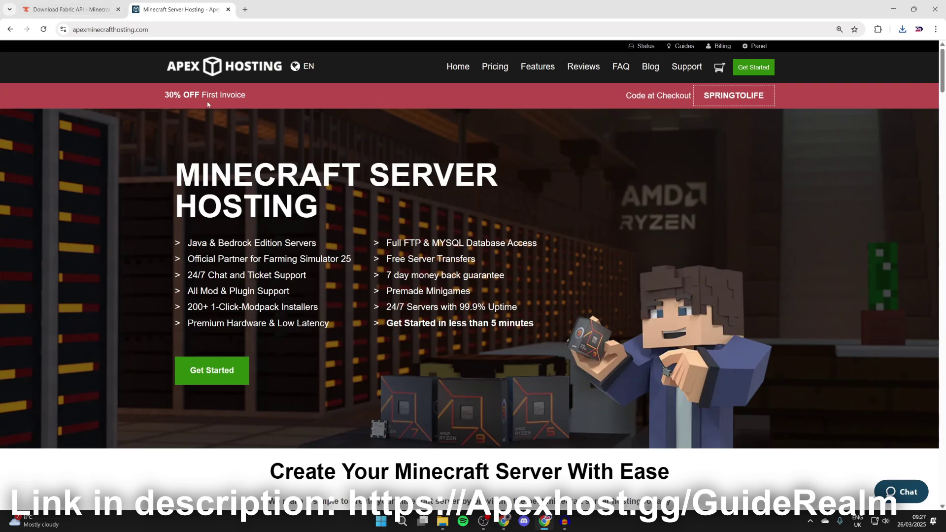
scroll(334, 207, "down", 8)
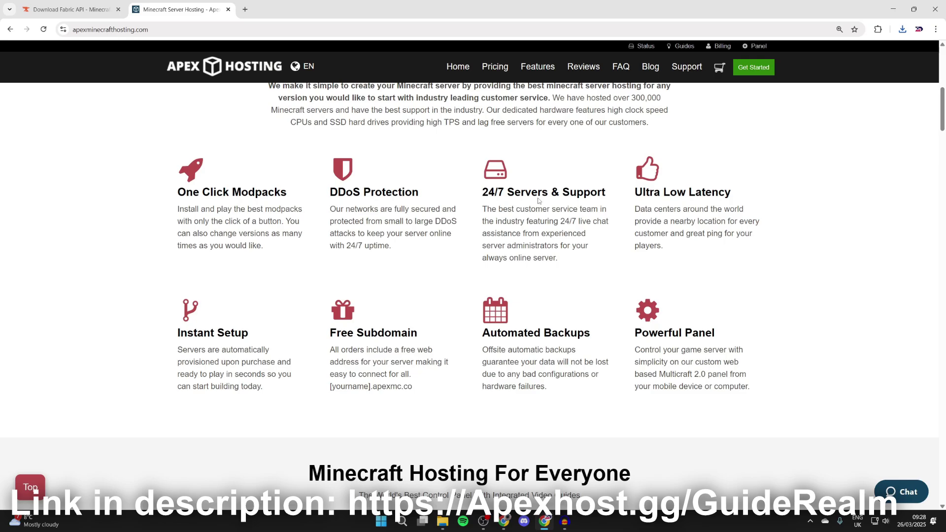
Minimize the browser and move the Fabric API, Fabric installer and Sodium files from the Downloads folder to the desktop.
left_click(895, 6)
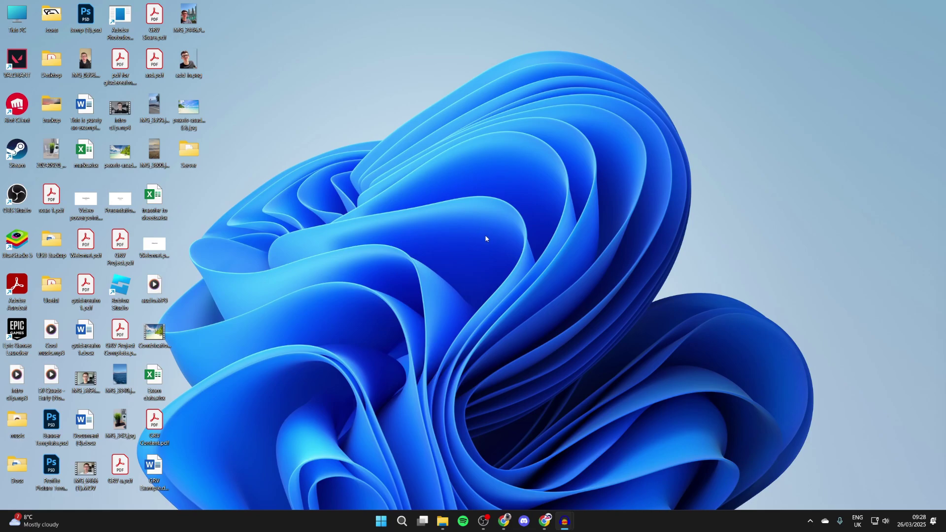
right_click(443, 521)
left_click(439, 288)
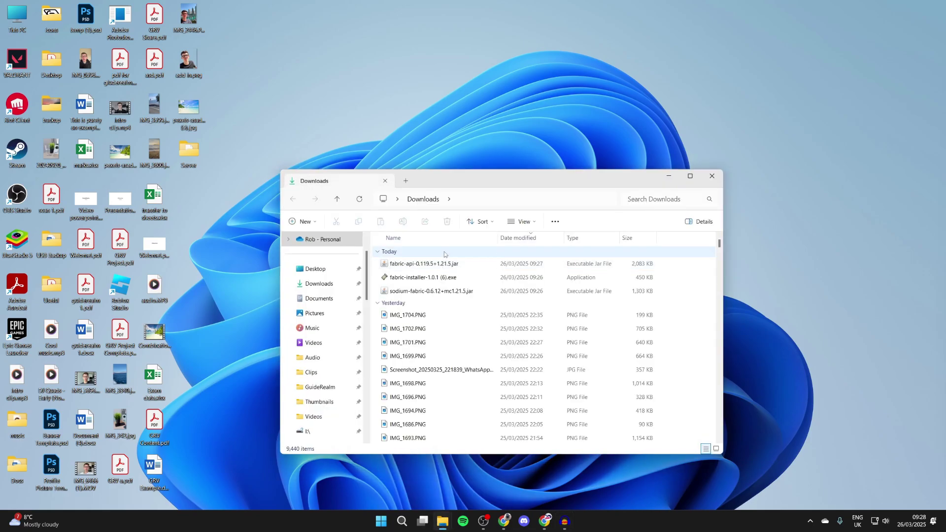
left_click(453, 291)
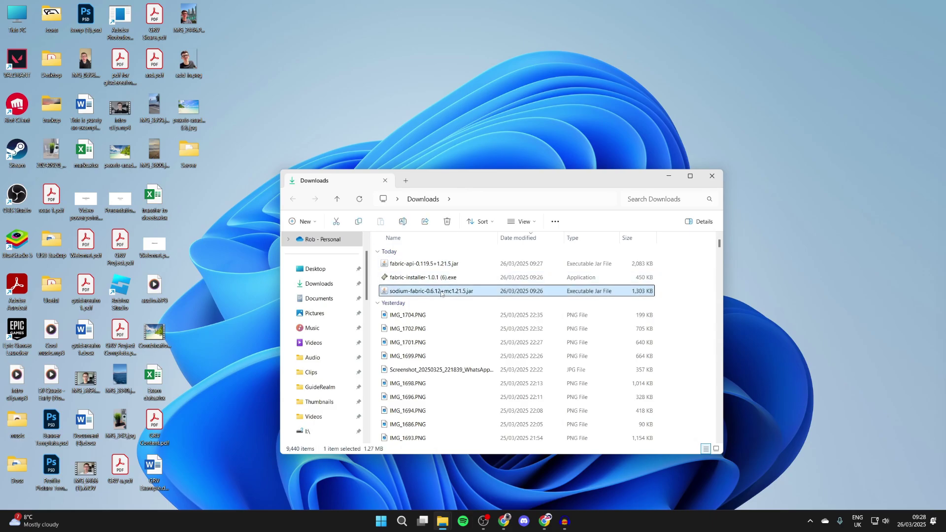
left_click(443, 265, "shift")
mouse_move(440, 126)
left_mouse_down()
mouse_move(496, 114)
mouse_move(433, 111)
left_mouse_up()
left_click(443, 522)
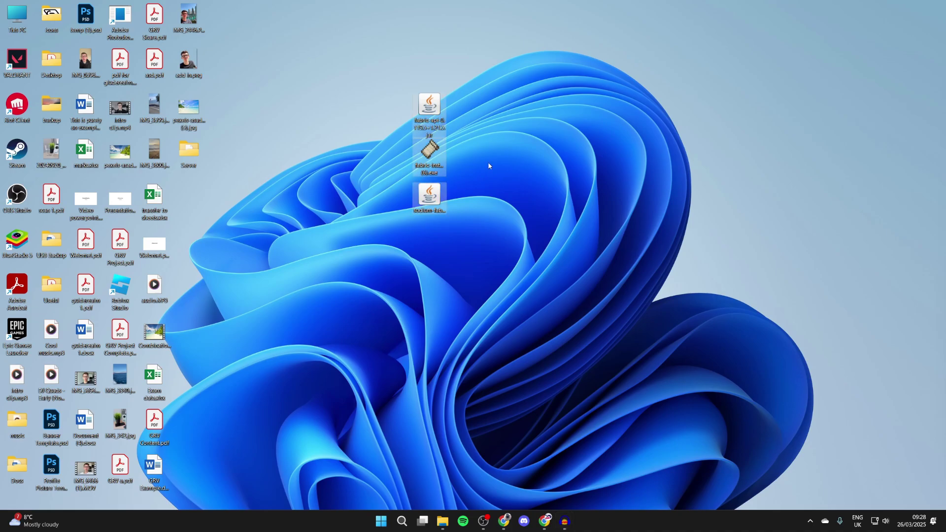
left_click(480, 172)
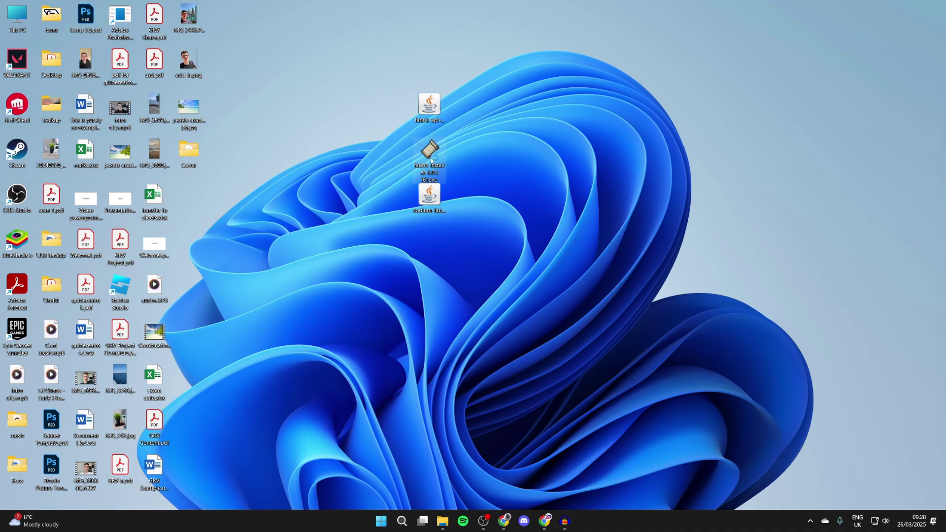
Run the Fabric installer, install the client for Minecraft 1.21.5 with loader 0.16.10, and close the installer.
double_click(431, 160)
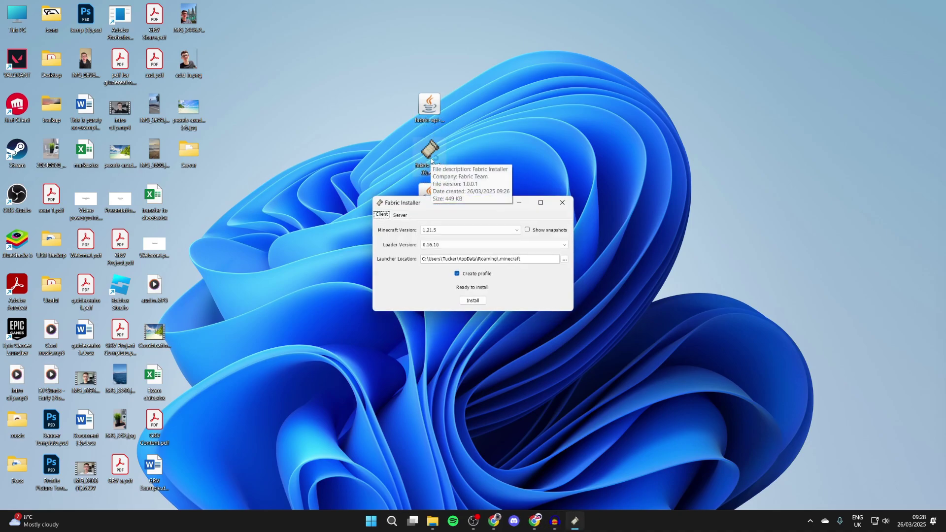
left_click(441, 230)
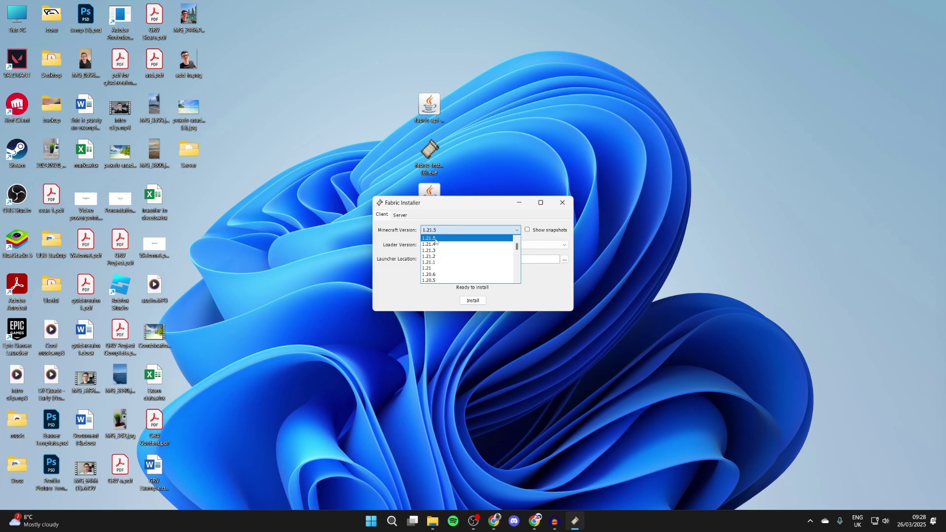
left_click(435, 242)
left_click(474, 301)
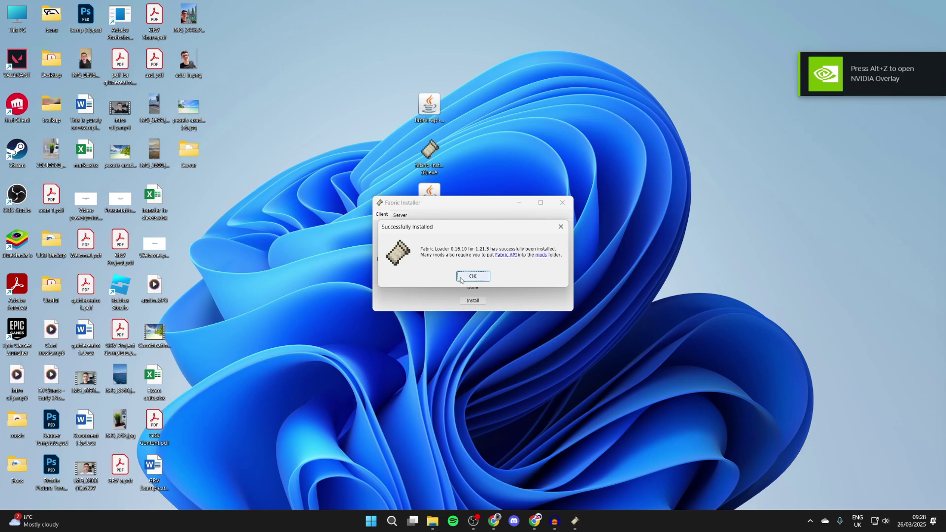
left_click(465, 279)
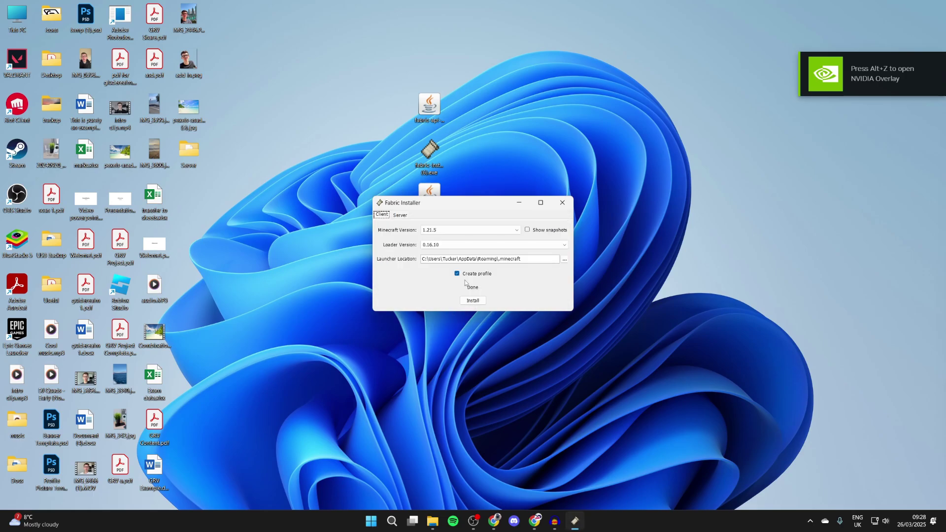
left_click(563, 202)
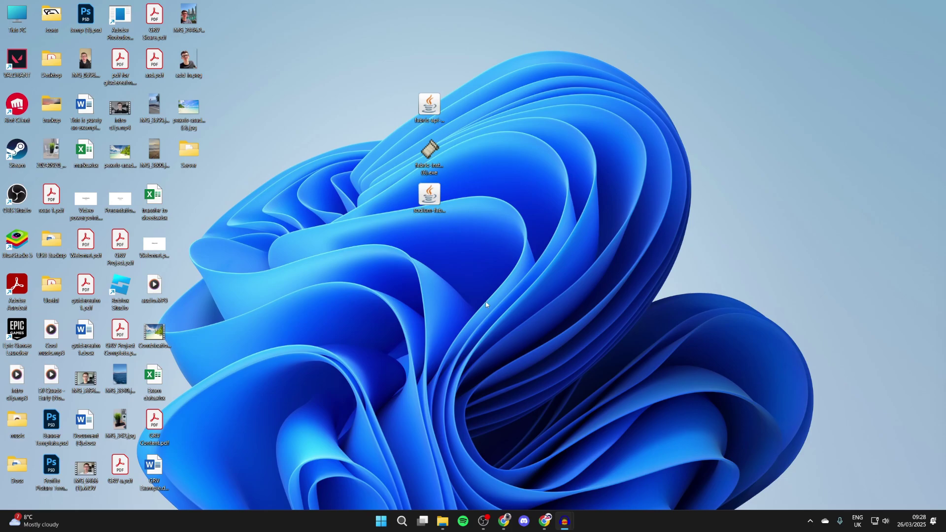
Launch the Minecraft Launcher through a Windows search for "min" and open the Java Edition installations.
left_click(404, 516)
type("min")
key("Return")
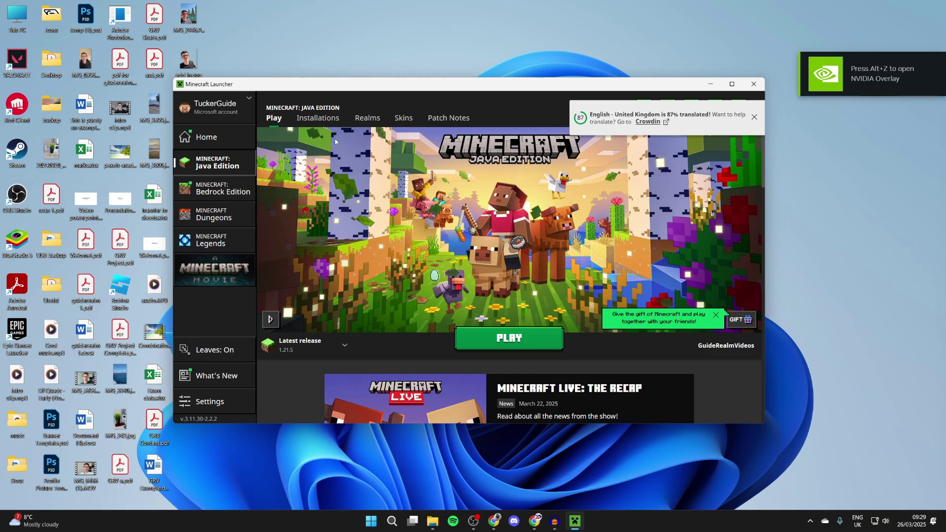
left_click(316, 121)
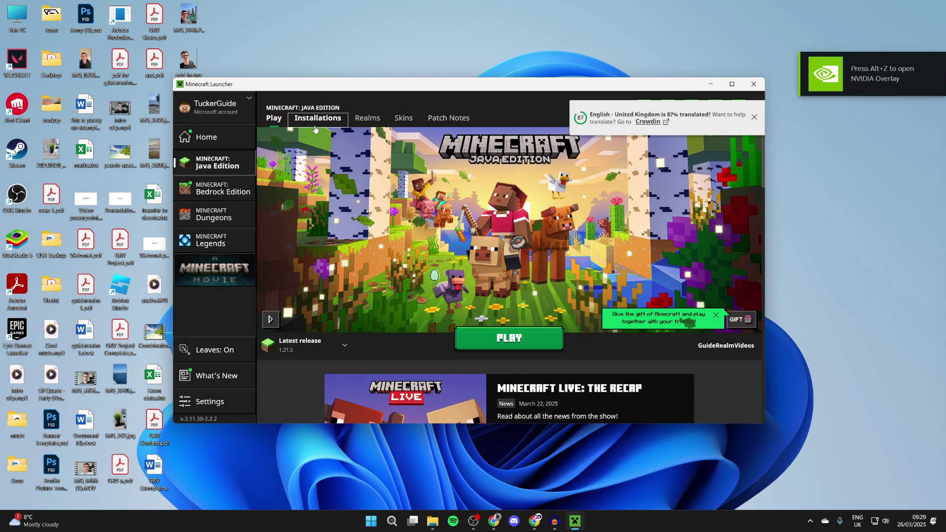
Open the game folder of the fabric-loader-1.21.5 installation and go into its mods folder.
scroll(389, 213, "down", 6)
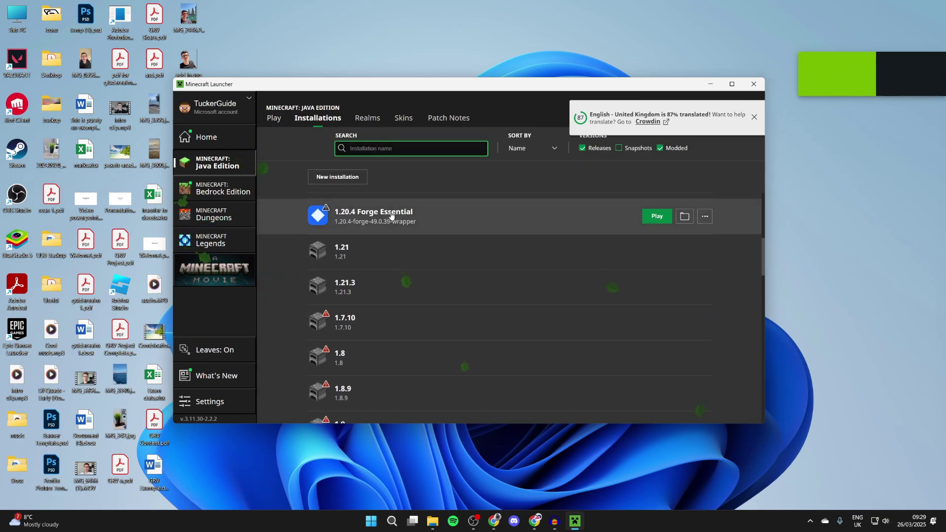
scroll(393, 214, "down", 6)
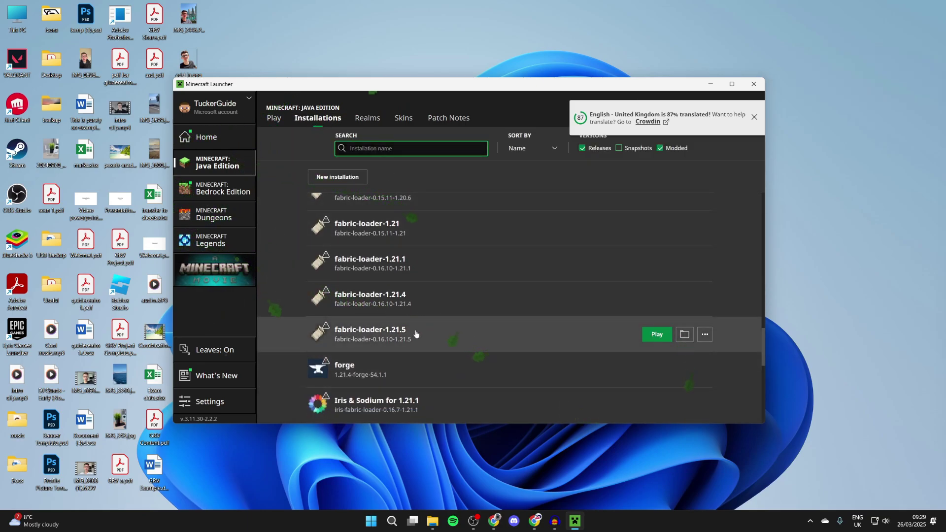
left_click(683, 338)
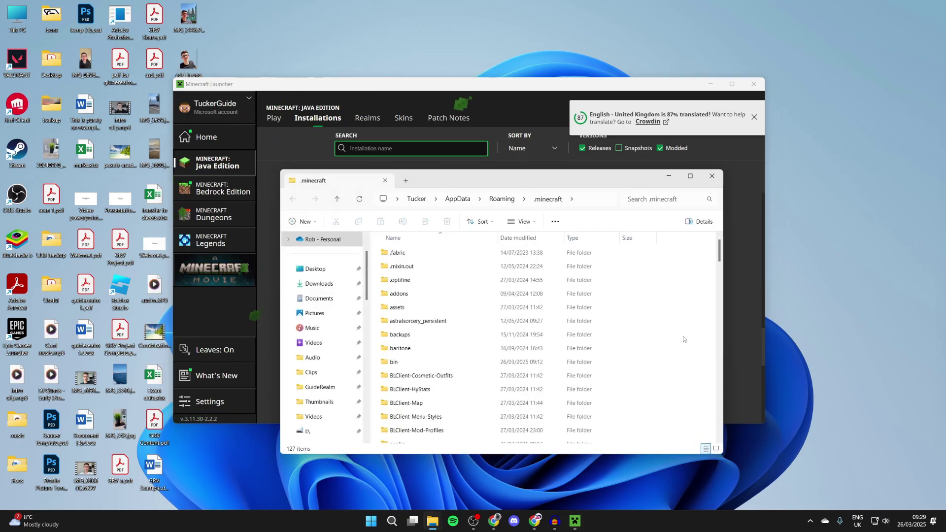
scroll(493, 274, "down", 4)
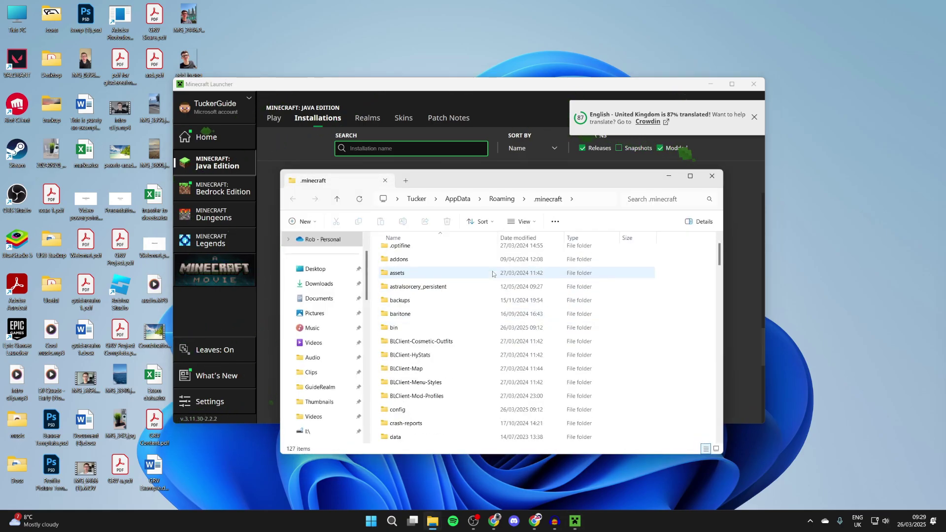
scroll(493, 274, "down", 4)
left_click(512, 400)
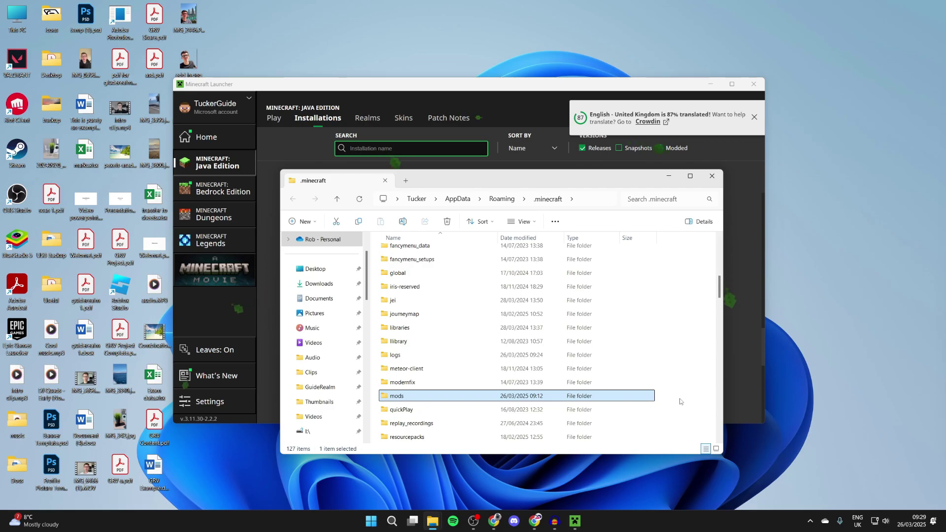
double_click(415, 398)
Rearrange the windows to uncover the desktop files, move the Sodium and Fabric API jar files into the mods folder, and close it.
left_click(485, 89)
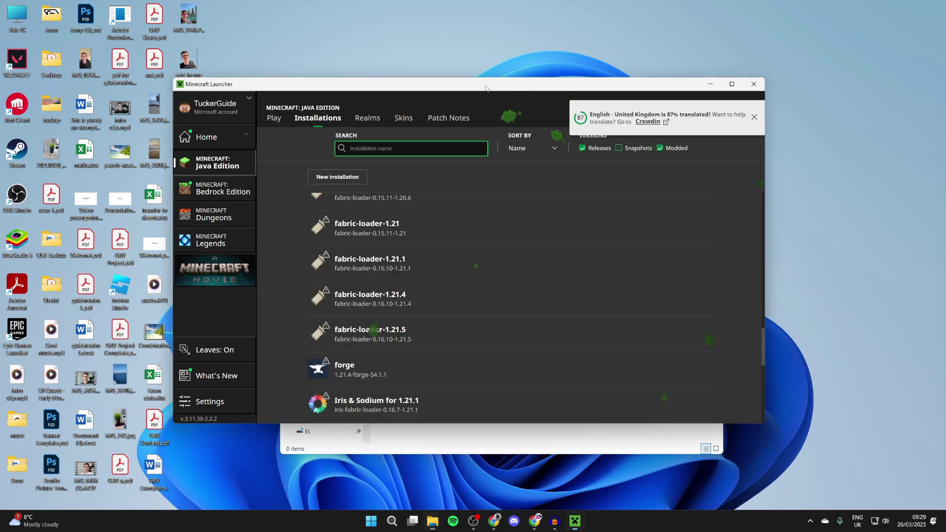
left_click_drag(486, 88, 868, 104)
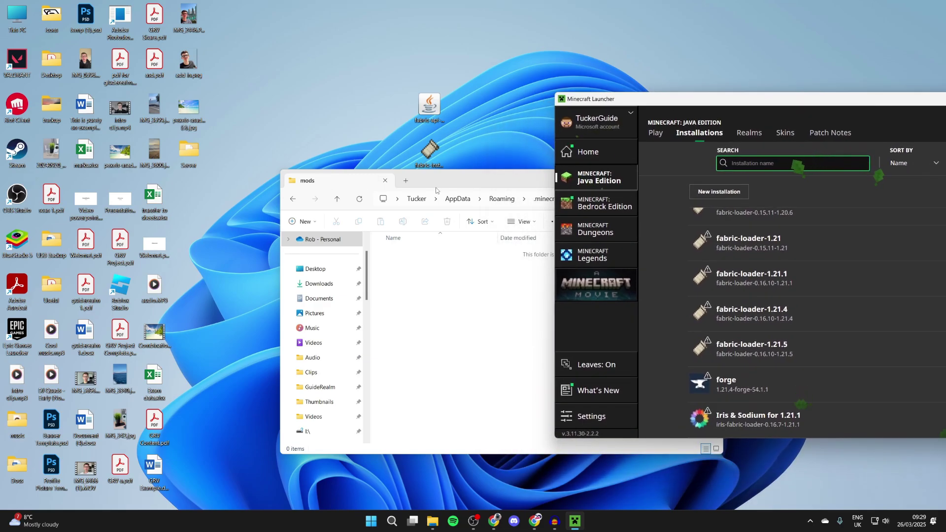
left_click_drag(435, 191, 401, 255)
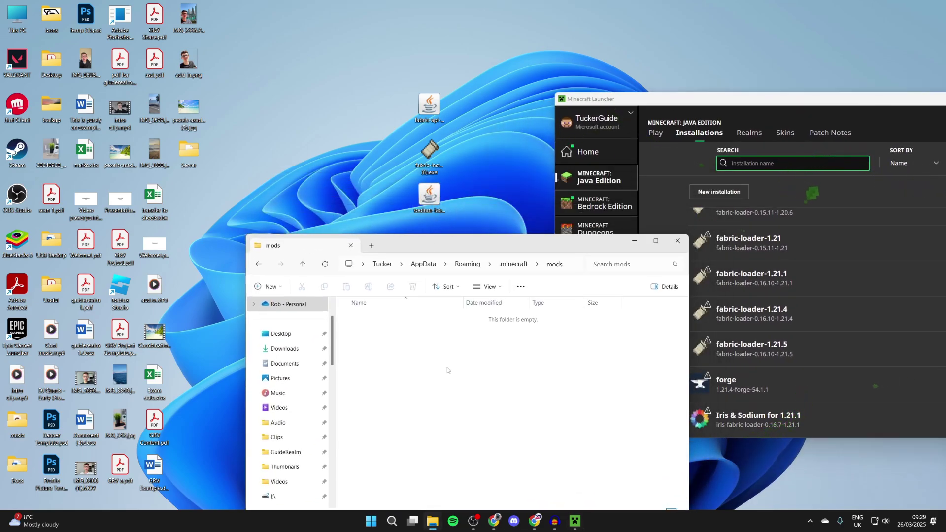
left_click_drag(429, 200, 446, 355)
left_click_drag(429, 106, 473, 355)
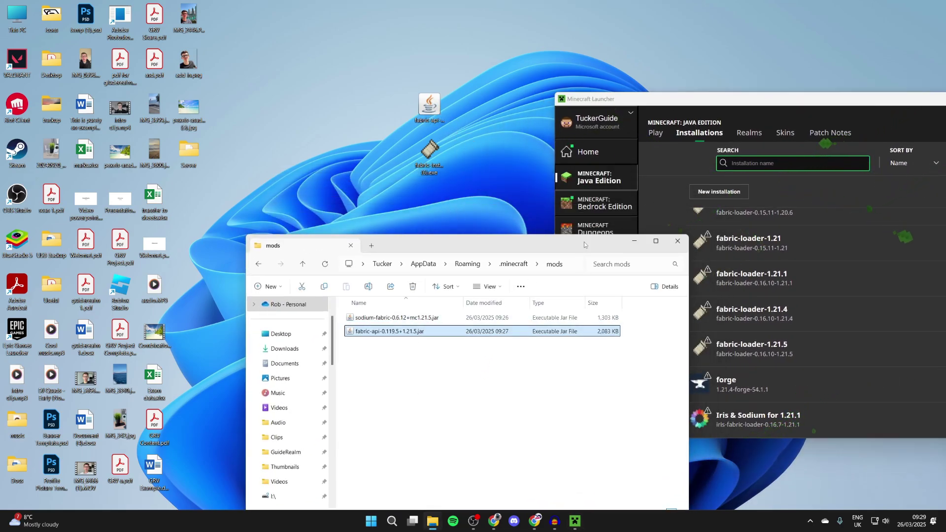
left_click(678, 241)
Bring the launcher back into full view and start the game with the fabric-loader-1.21.5 installation.
left_click_drag(699, 105, 350, 96)
mouse_move(393, 333)
left_click(685, 340)
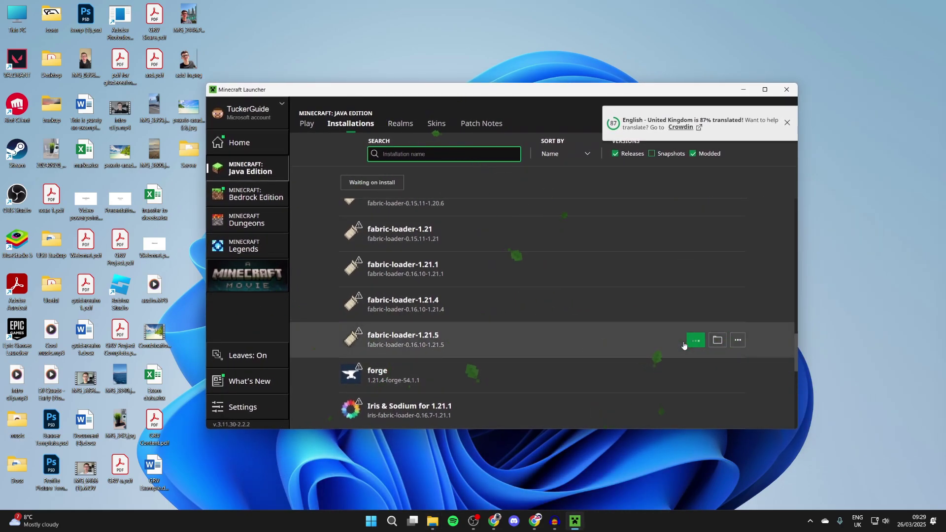
left_click(689, 340)
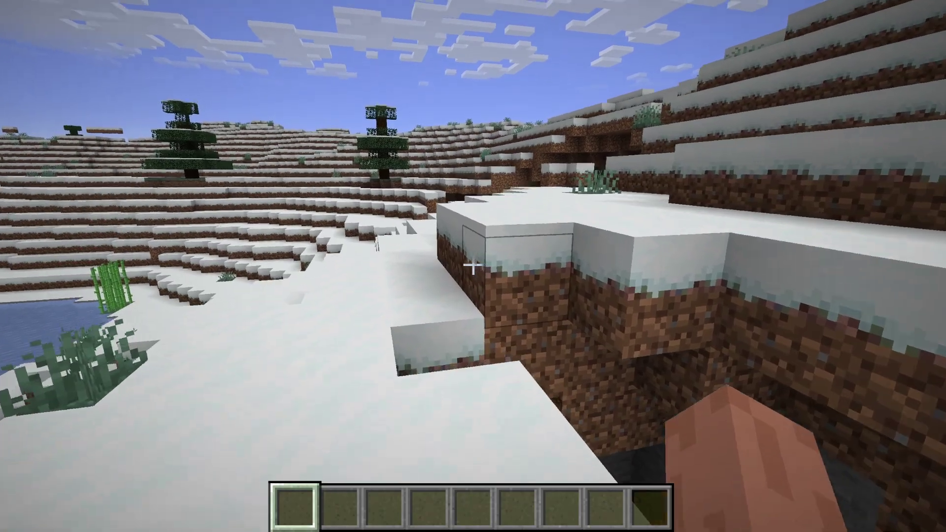
Examine Sodium's General and Quality pages in the game's video settings and return to the world.
key("Escape")
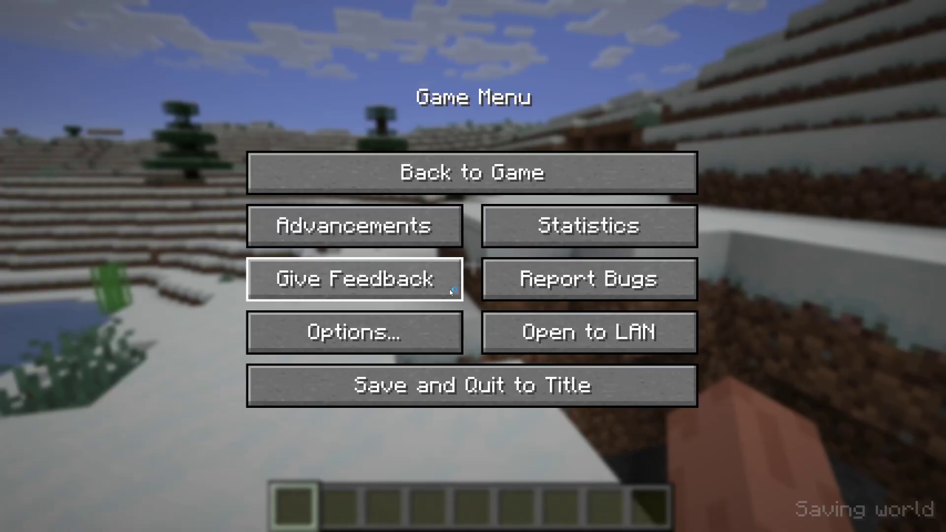
left_click(430, 315)
left_click(367, 268)
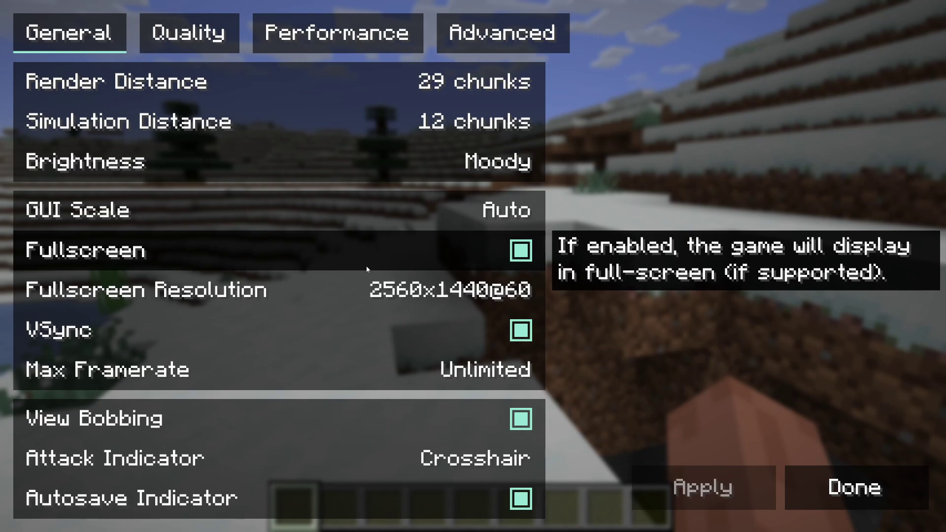
key("Escape")
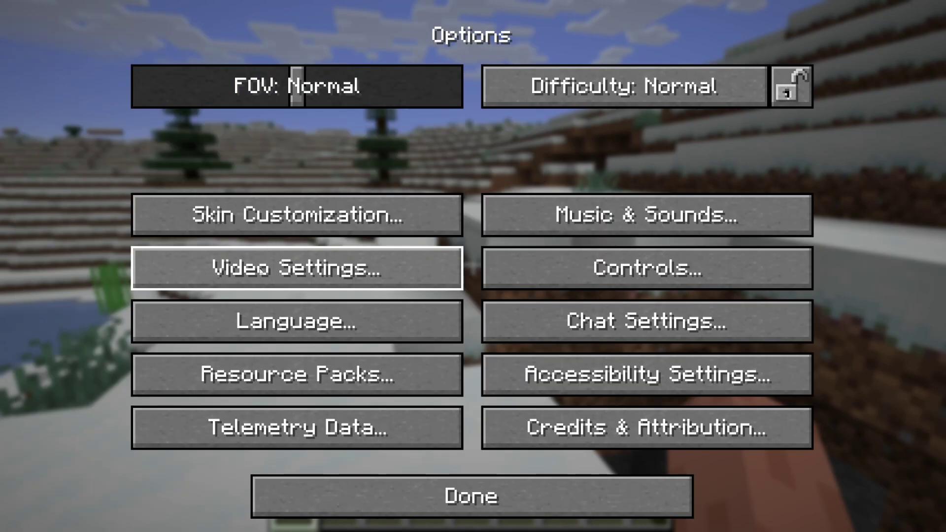
left_click(263, 274)
left_click(193, 48)
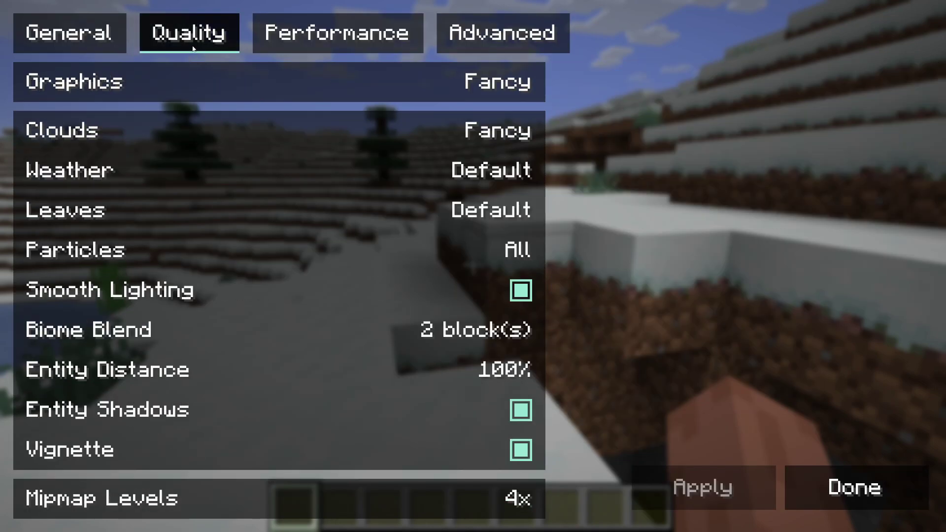
key("Escape")
key("Escape")
key("Escape")
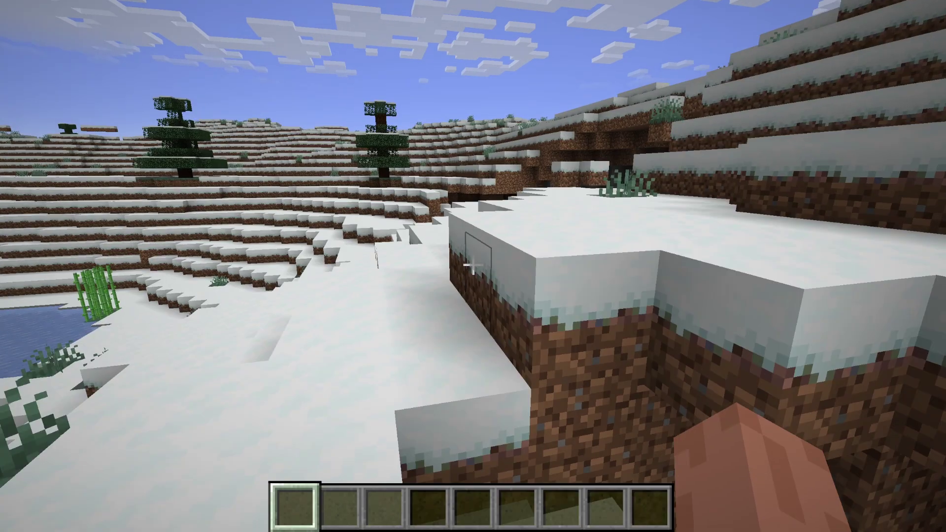